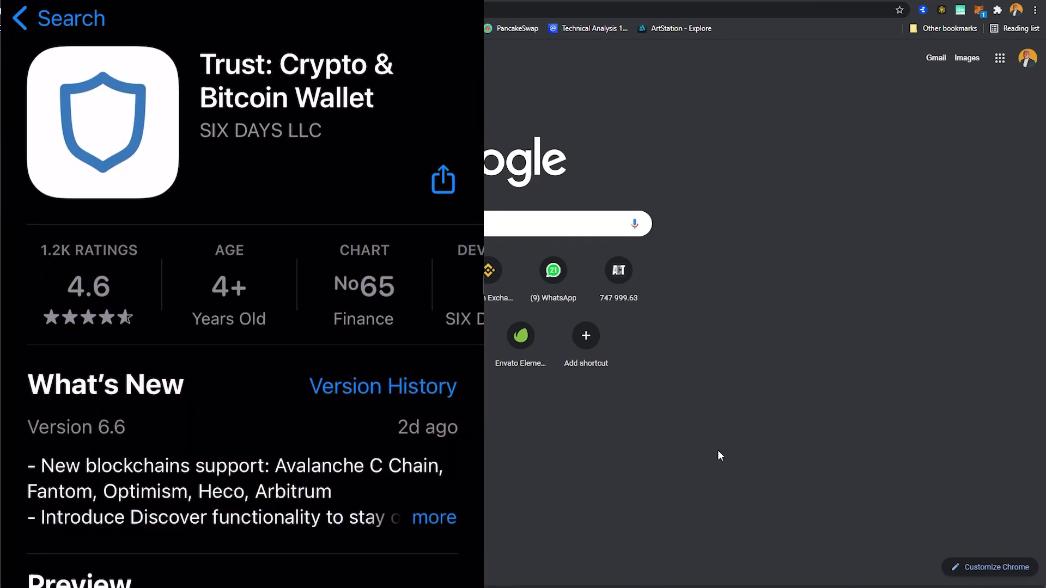
Unlock the MetaMask extension with the account password, then close its popup.
left_click(979, 10)
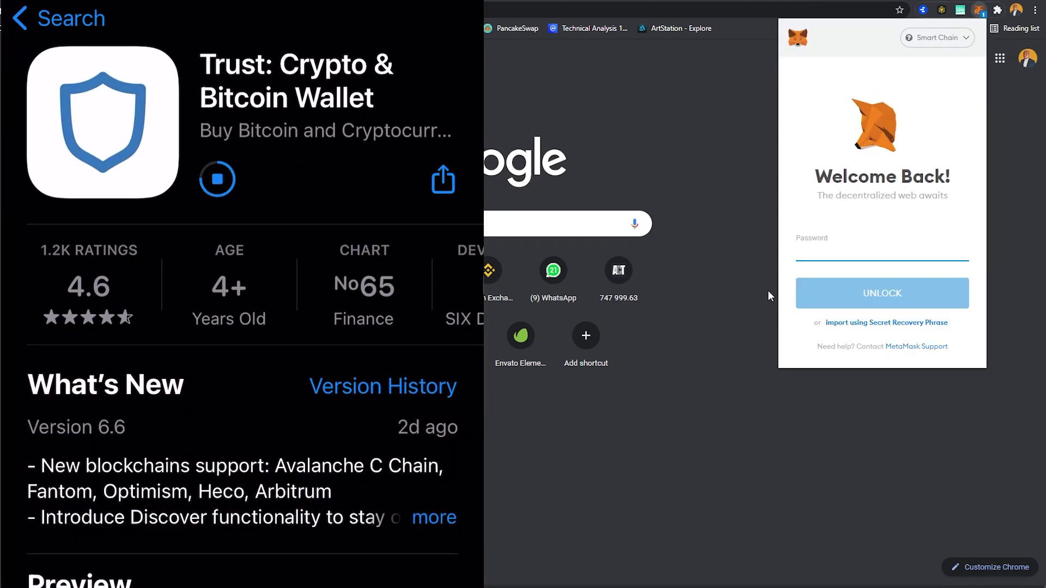
left_click(766, 294)
key("alt+shift+m")
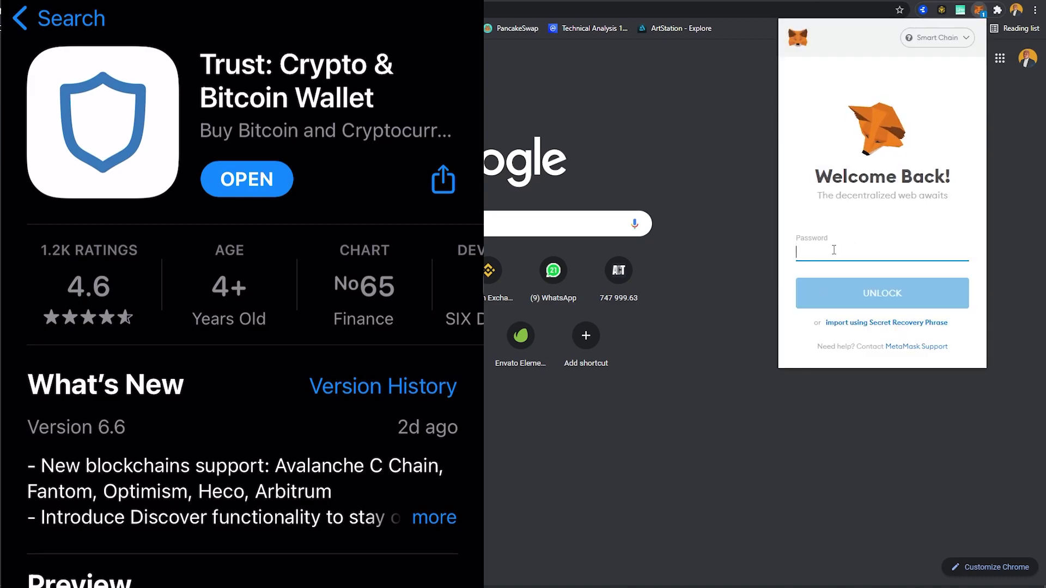
type("•")
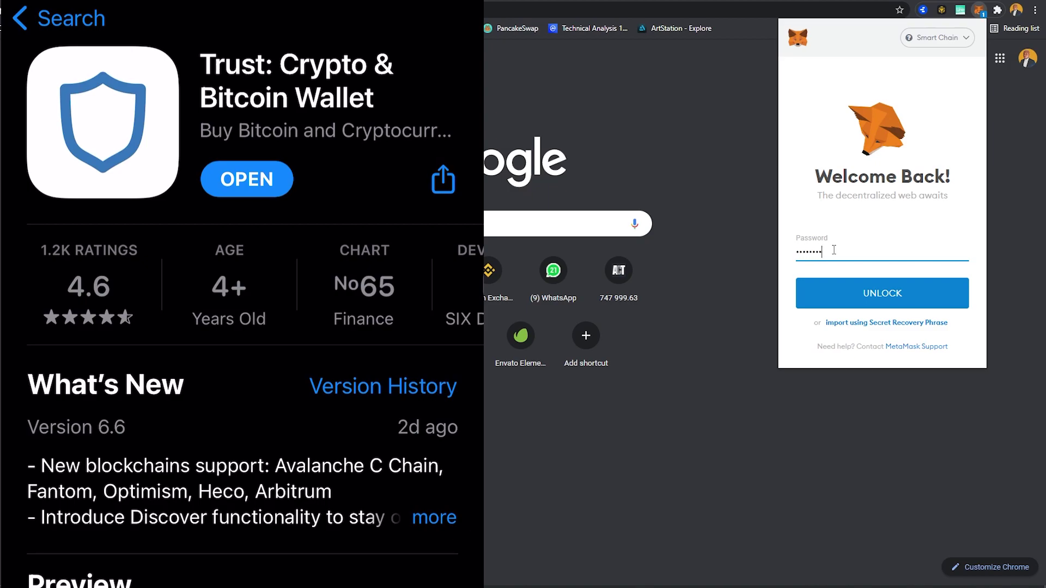
left_click(883, 293)
left_click(754, 260)
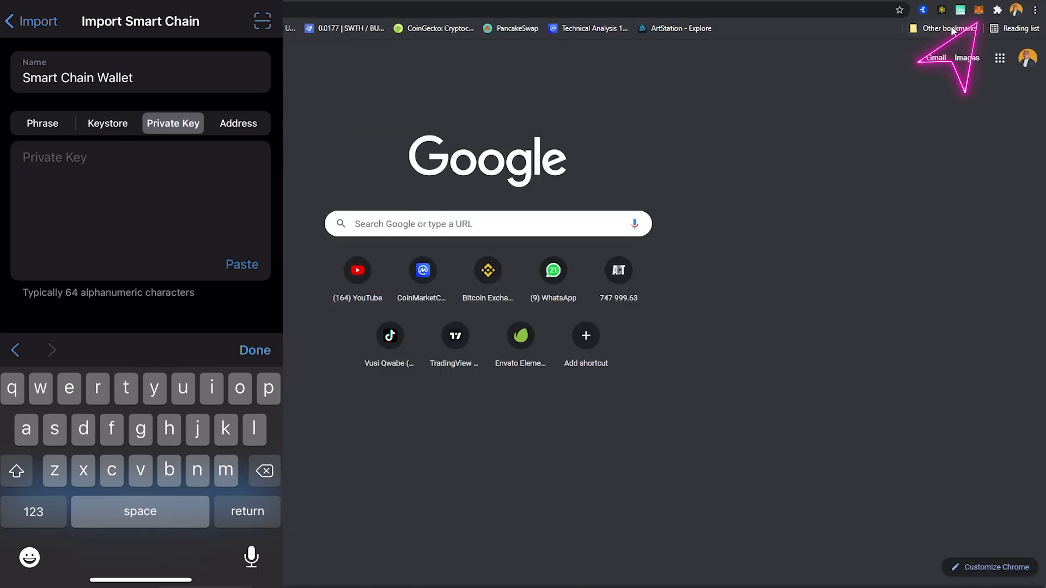
Expand MetaMask into a full browser page and open Account 1's details.
left_click(980, 11)
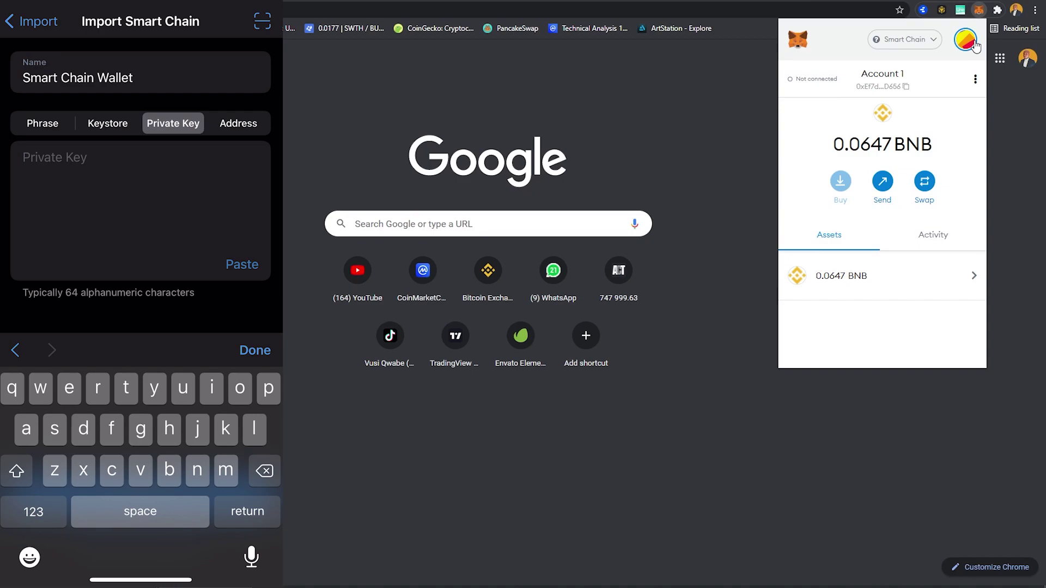
left_click(921, 42)
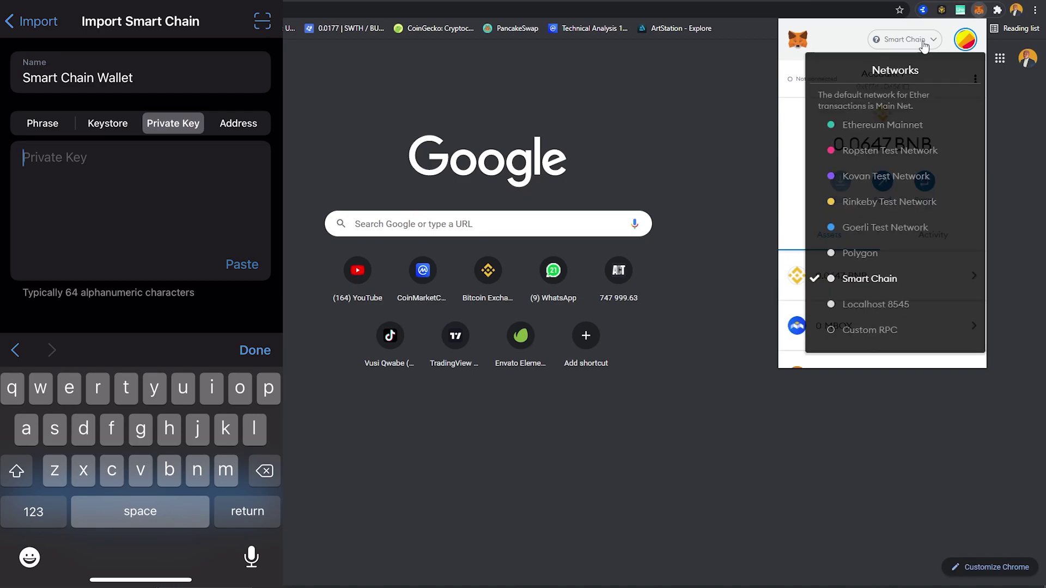
left_click(975, 79)
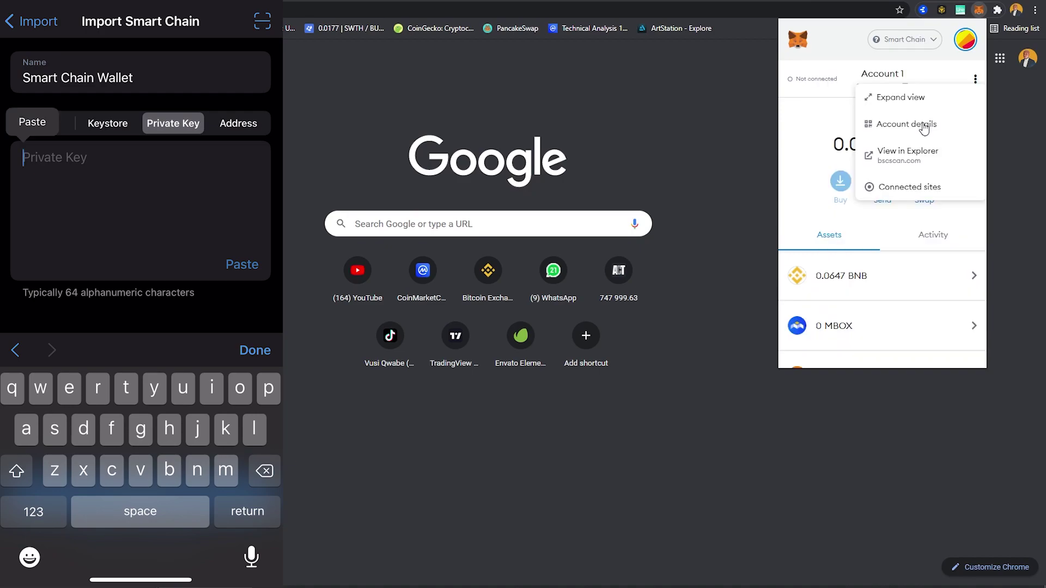
left_click(901, 98)
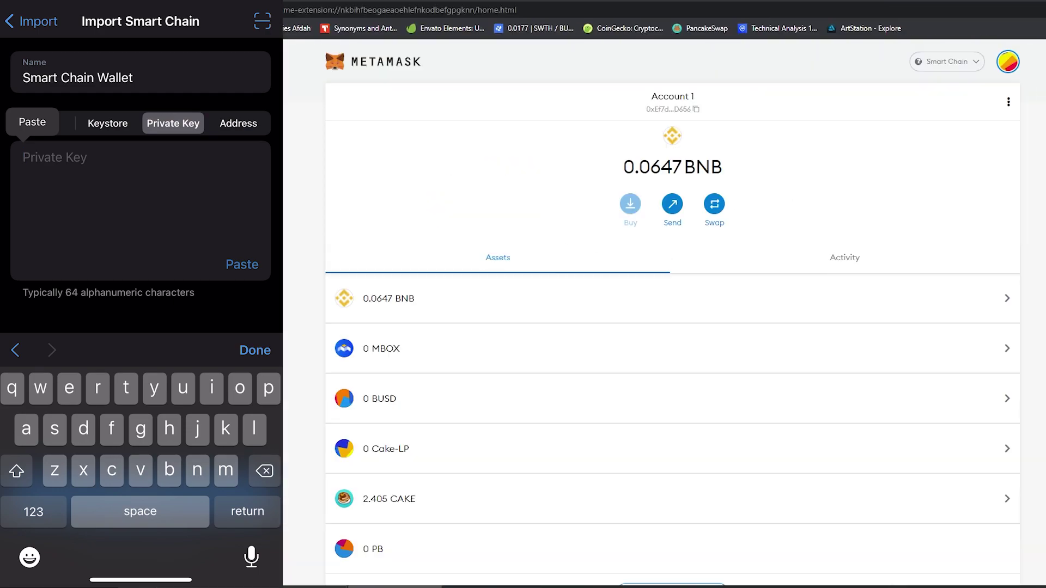
left_click(1008, 104)
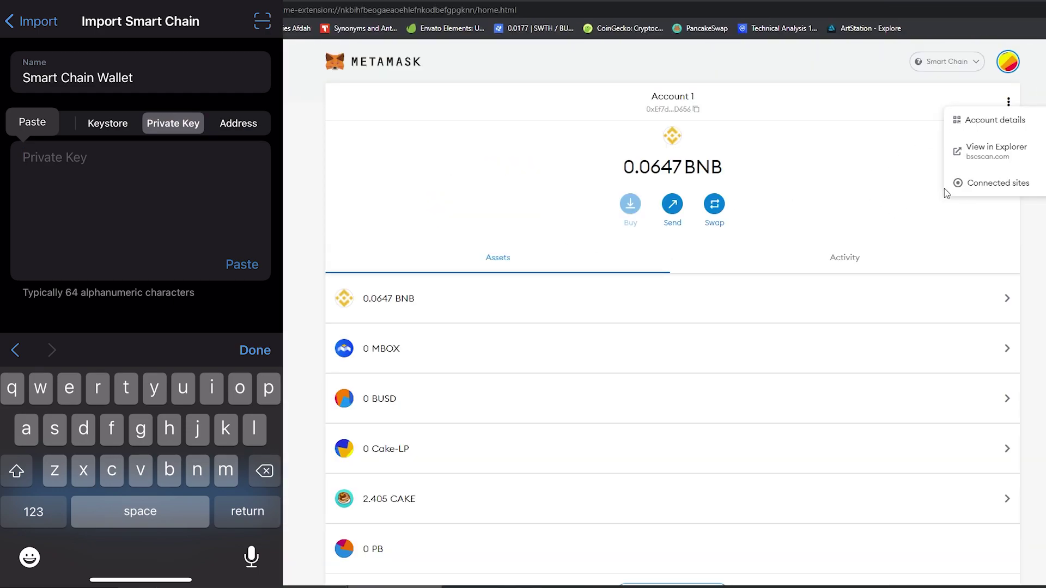
left_click(992, 125)
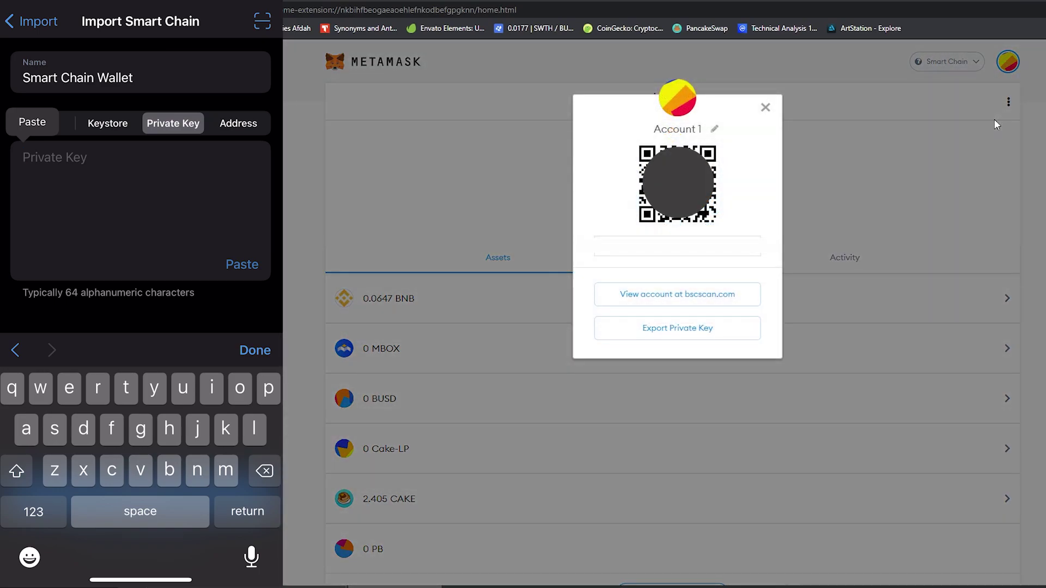
Export Account 1's private key, confirming with the MetaMask password.
left_click(657, 329)
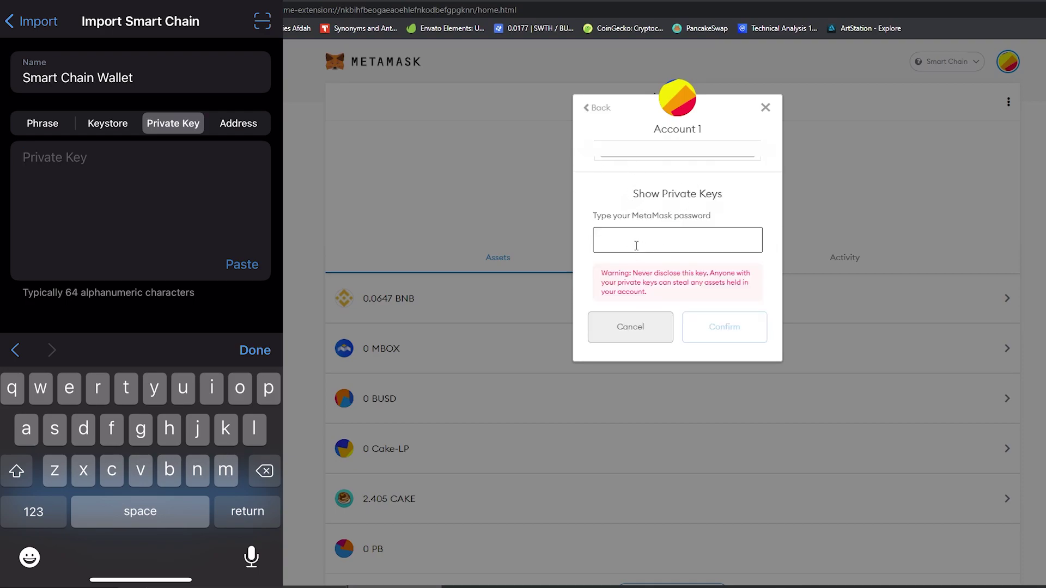
type("•••••")
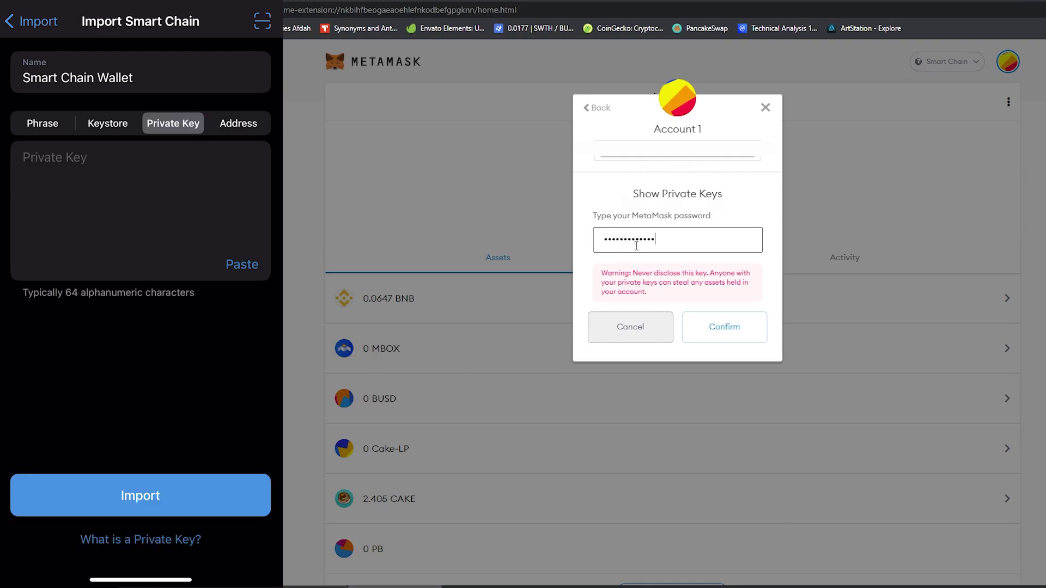
left_click(709, 334)
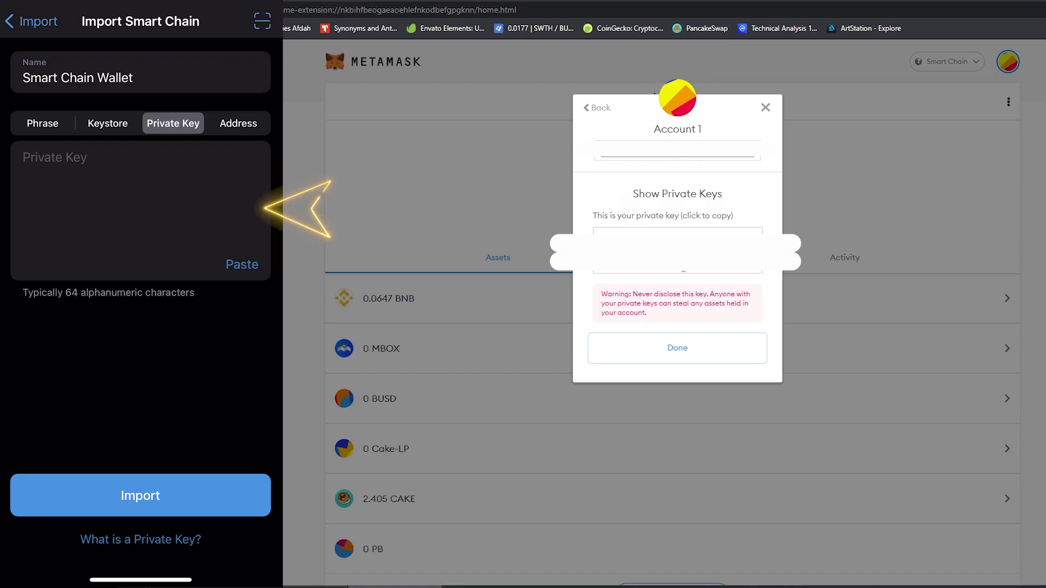
Paste the private key and import the Smart Chain Wallet, holding 2.4059 CAKE and 0.0646 BNB.
left_click(23, 158)
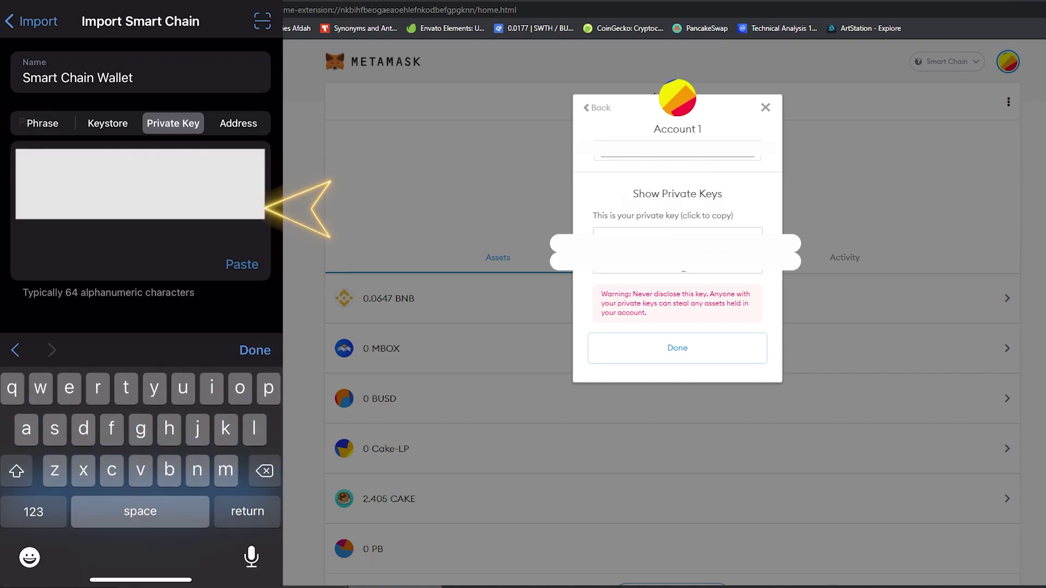
left_click(23, 158)
left_click(32, 122)
left_click(140, 495)
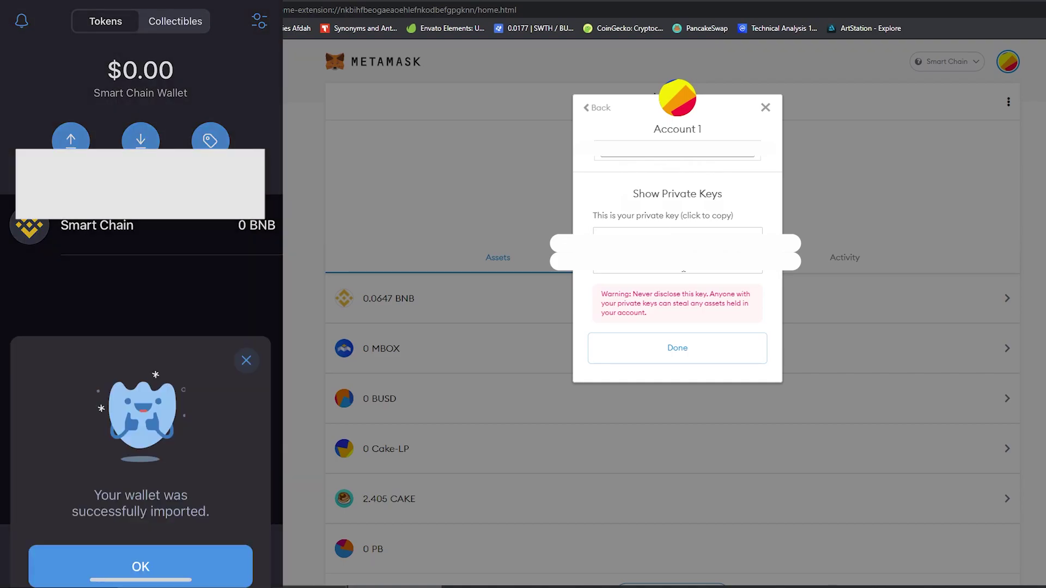
left_click(140, 375)
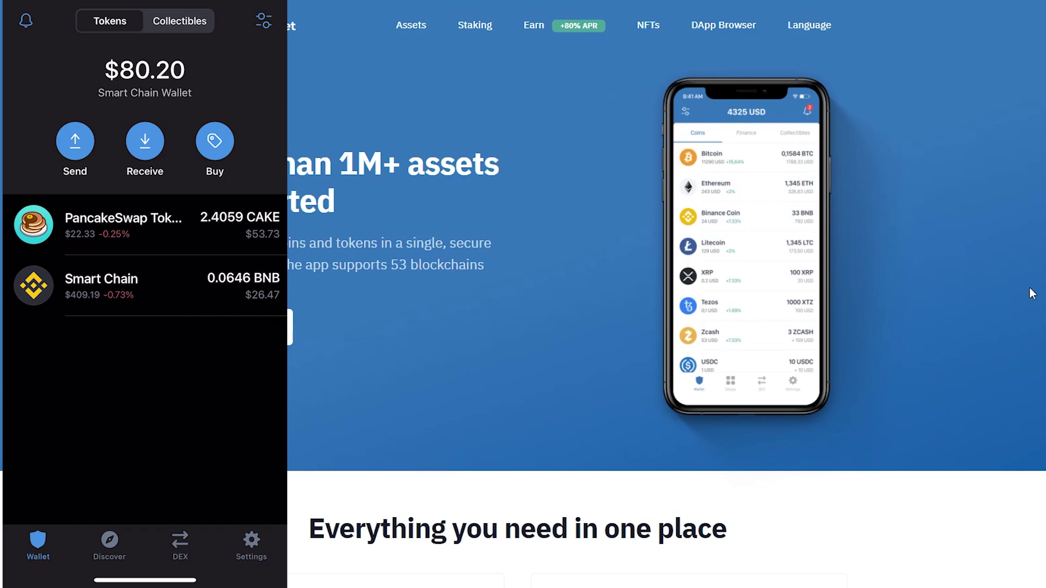
Open the Wallets list in Settings and scroll down toward the VeChain import option.
left_click(275, 543)
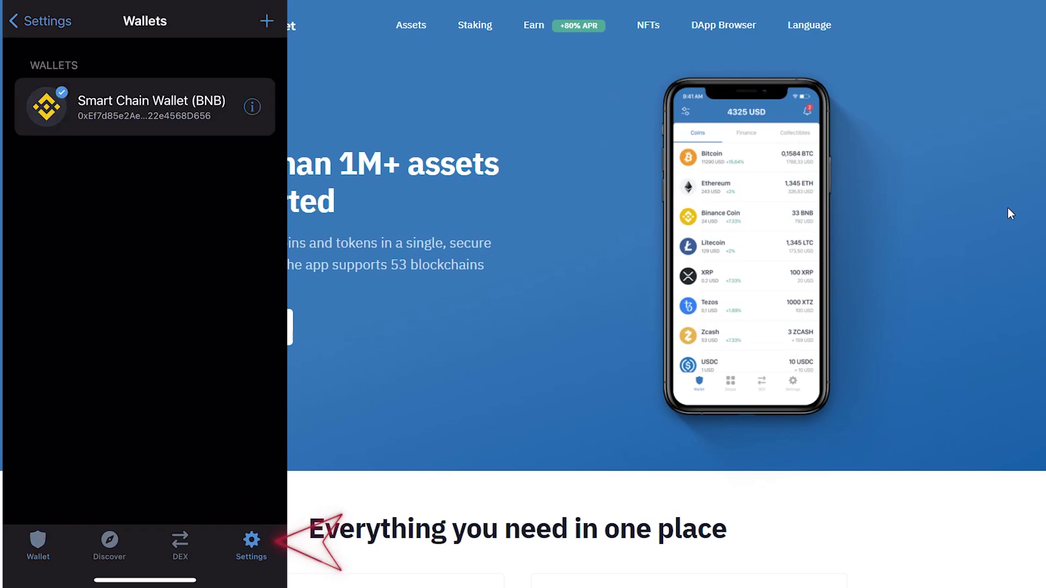
scroll(1011, 214, "down", 5)
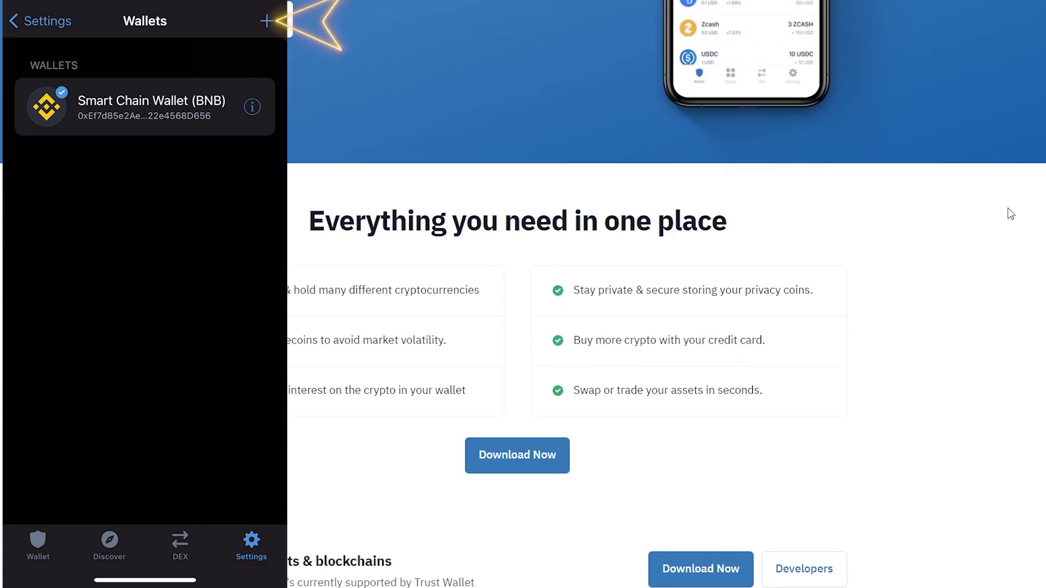
scroll(1011, 214, "down", 5)
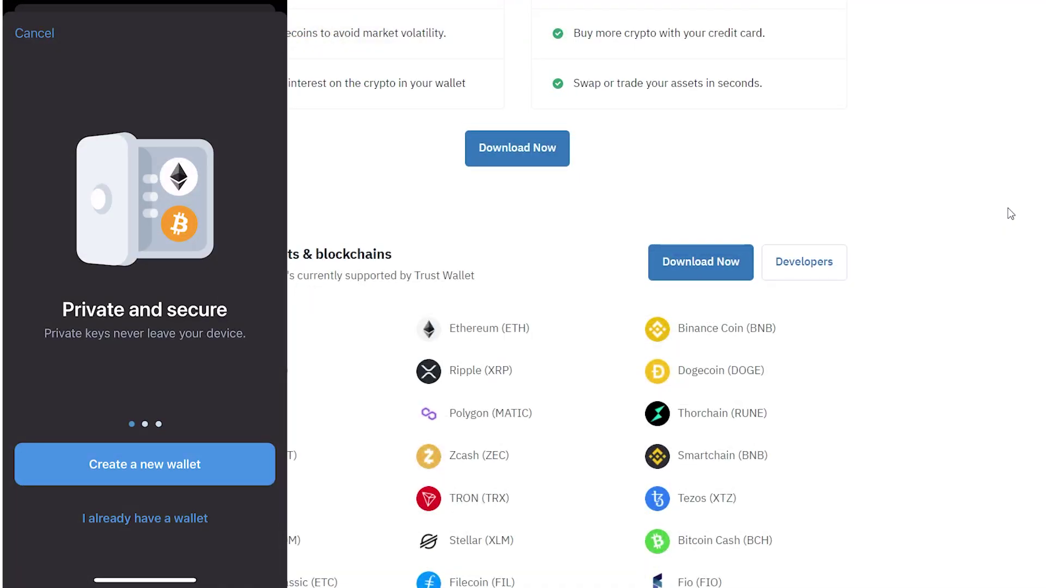
scroll(1011, 214, "down", 5)
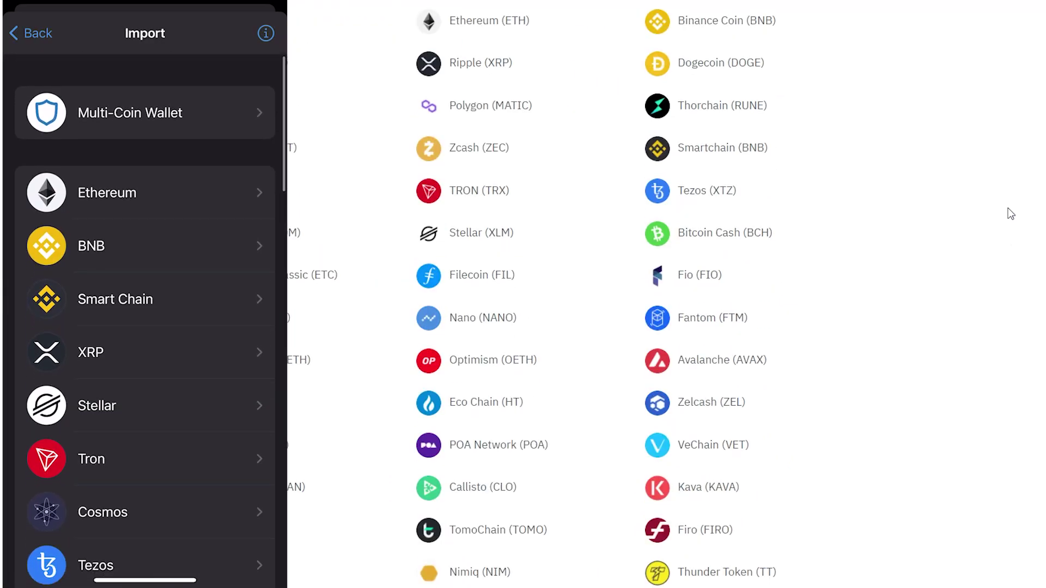
scroll(1011, 213, "down", 5)
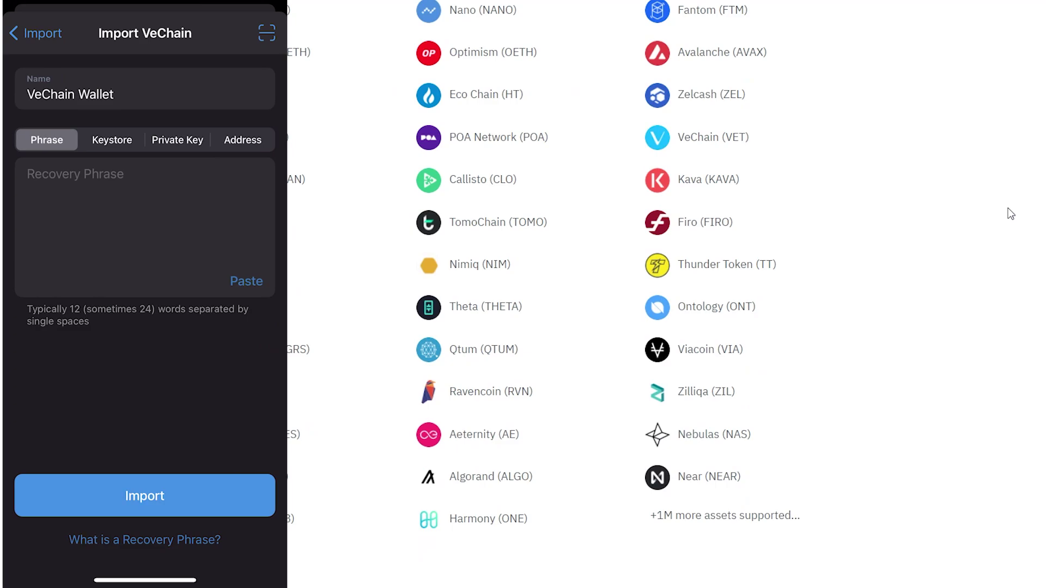
scroll(1011, 213, "down", 5)
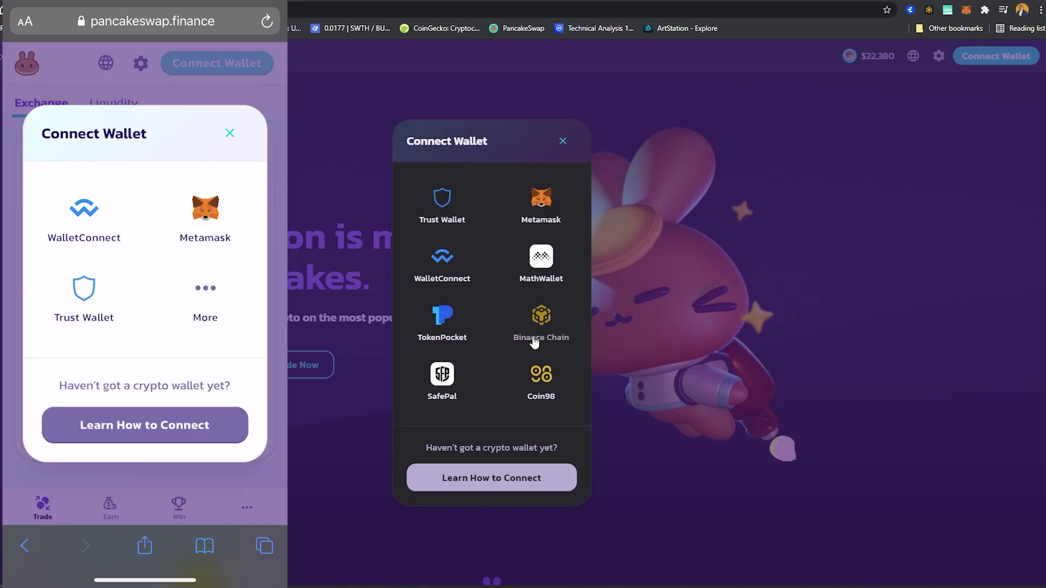
Connect PancakeSwap through WalletConnect, choosing Trust Wallet as the wallet.
left_click(680, 335)
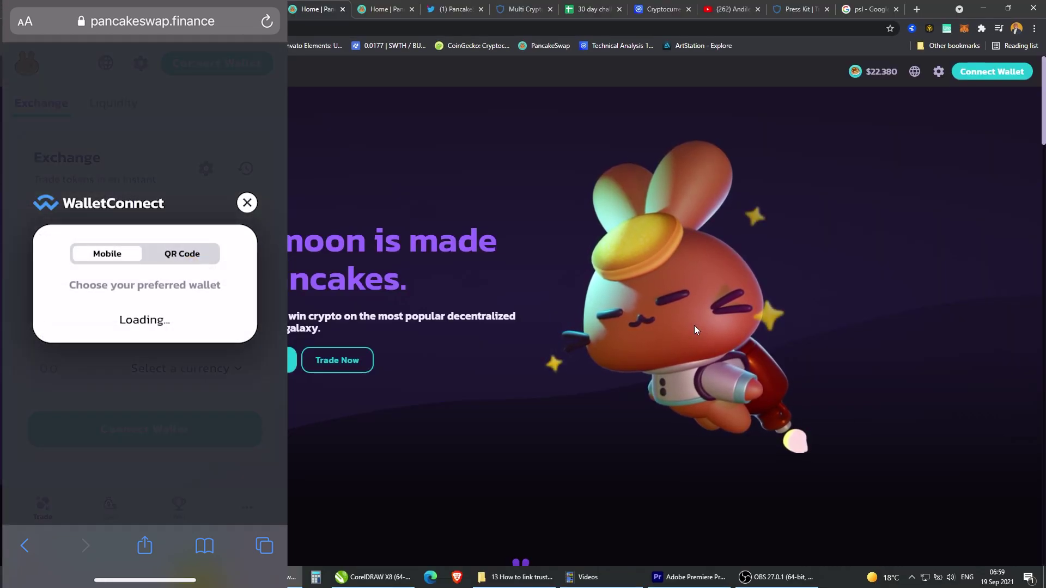
left_click(1009, 69)
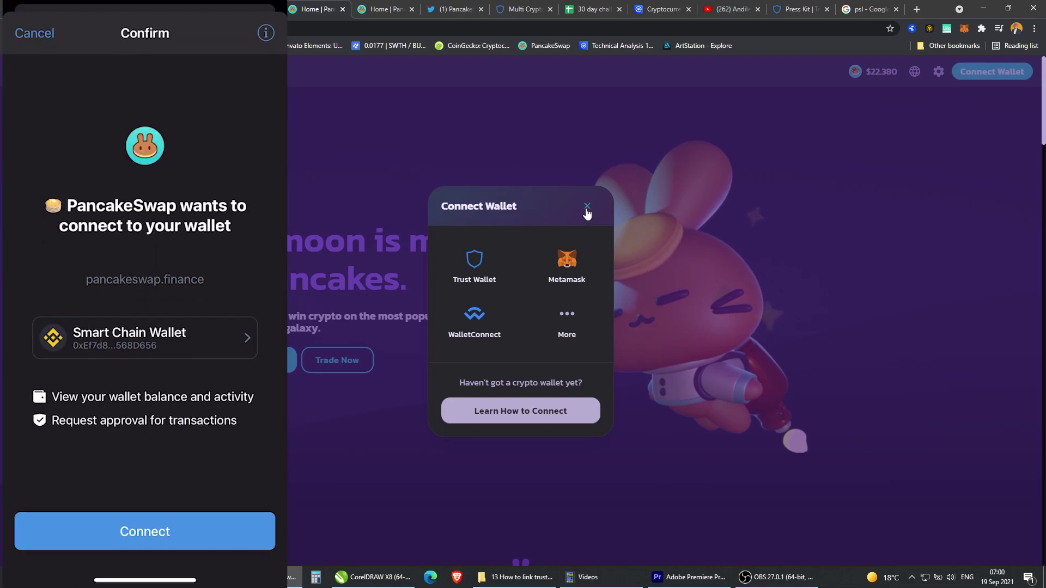
Approve the connection and set up a swap of 0.054692690565047192 BNB for about 0.994836 CAKE.
left_click(587, 150)
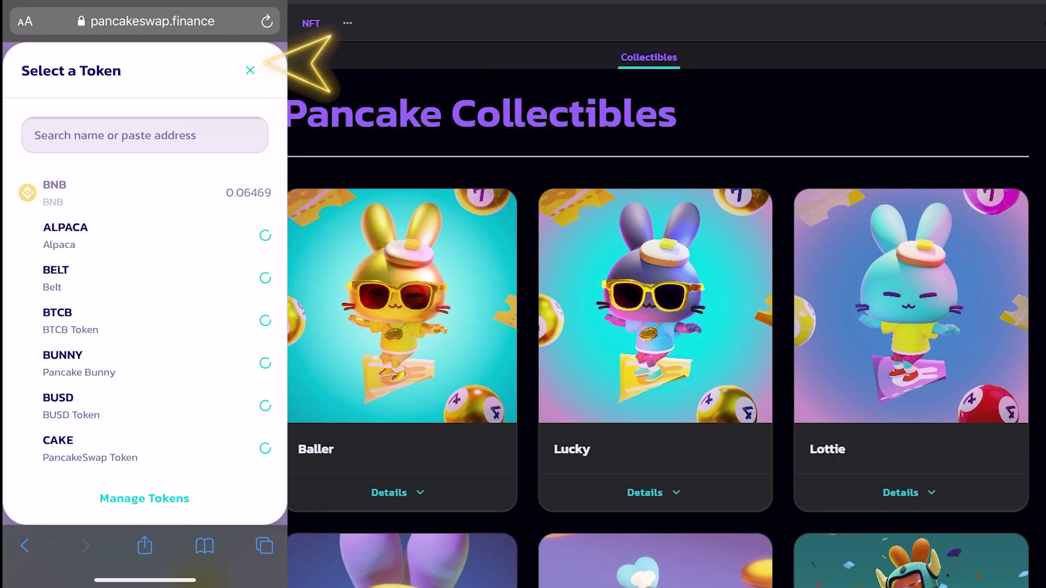
left_click(90, 236)
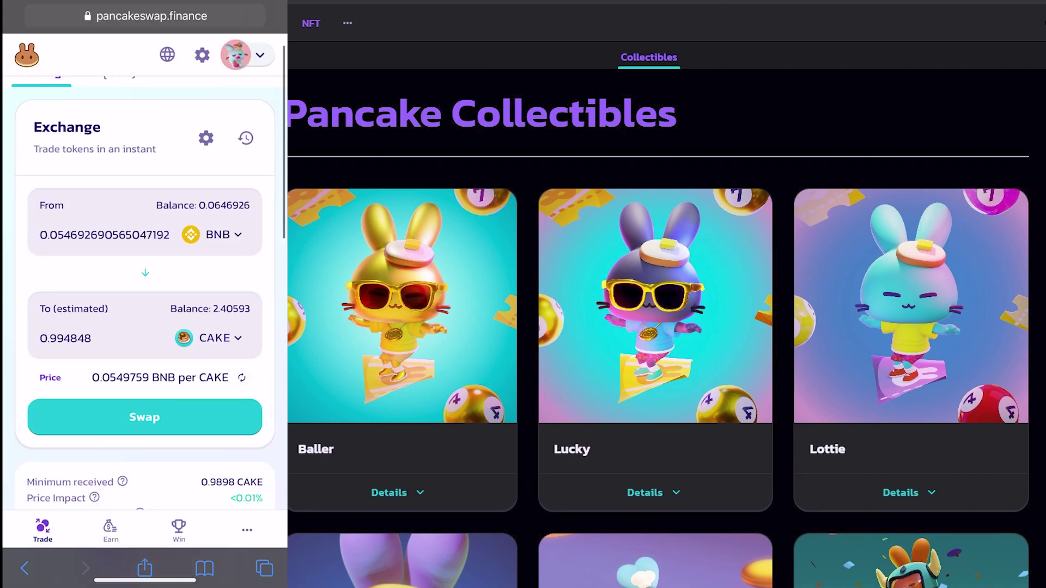
scroll(145, 326, "down", 3)
scroll(144, 272, "up", 2)
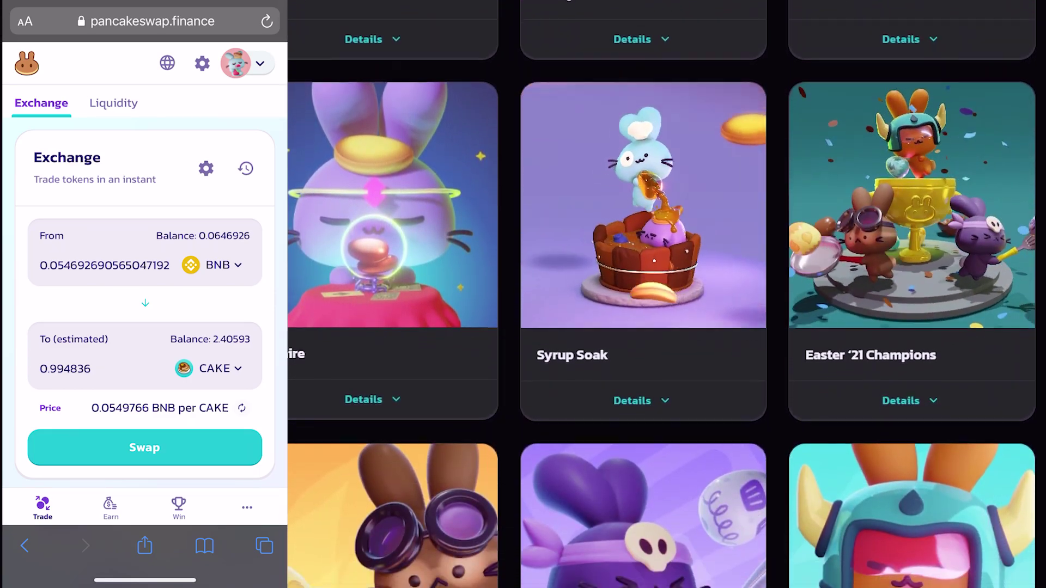
Open the PancakeSwap account dropdown from the profile avatar.
left_click(235, 63)
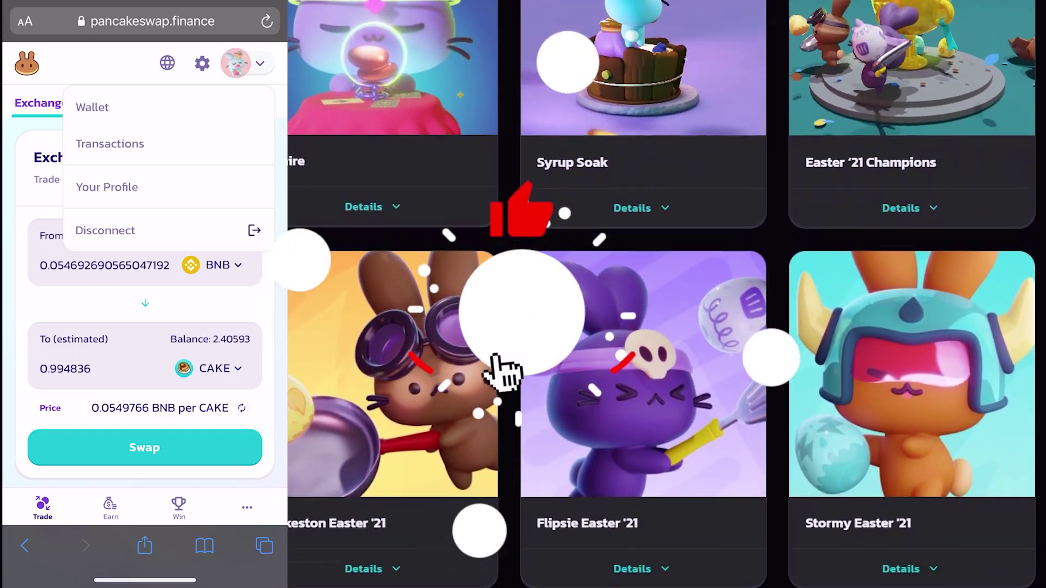